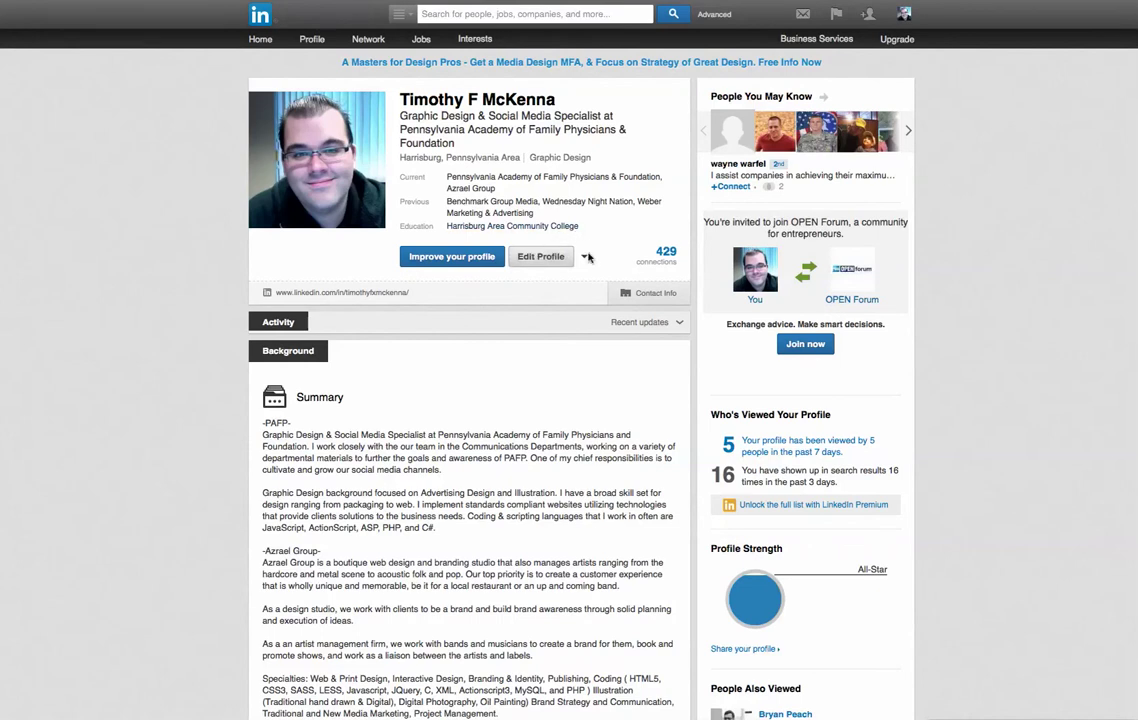
Export the LinkedIn profile with Export to PDF, then scroll through its sections and back up.
left_click(586, 257)
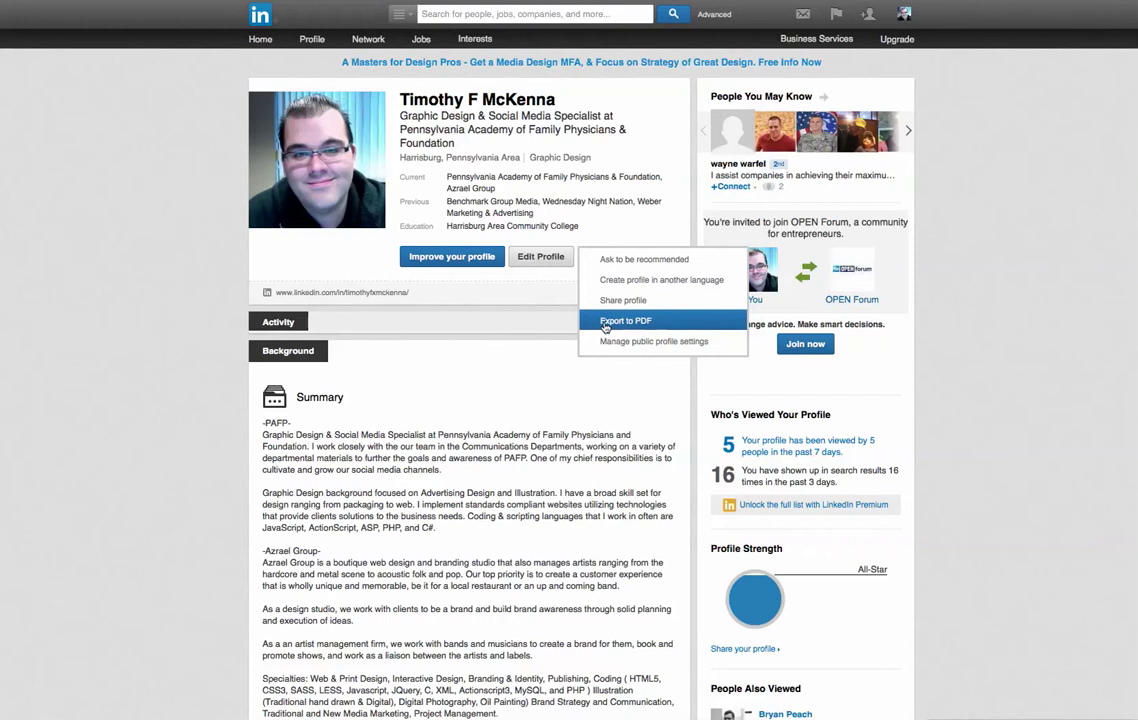
left_click(605, 321)
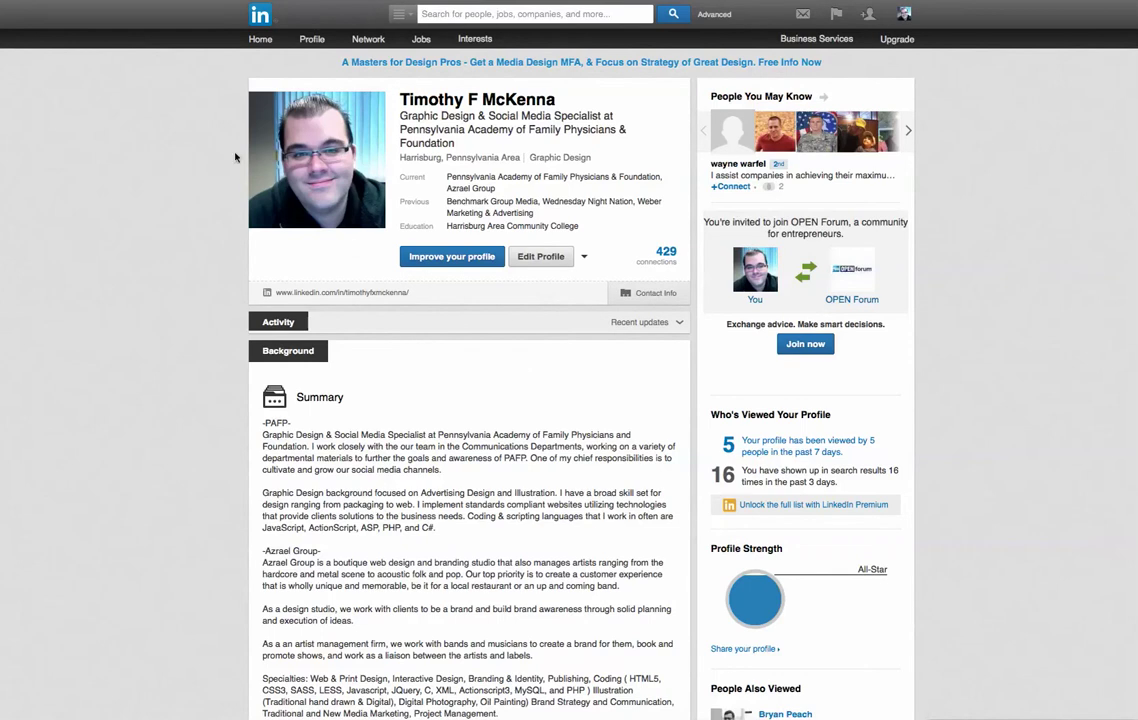
scroll(229, 328, "down", 5)
scroll(230, 328, "down", 2)
scroll(230, 328, "down", 5)
scroll(231, 328, "down", 5)
scroll(232, 328, "down", 4)
scroll(232, 328, "down", 5)
scroll(232, 328, "up", 5)
scroll(232, 328, "up", 15)
scroll(232, 328, "up", 3)
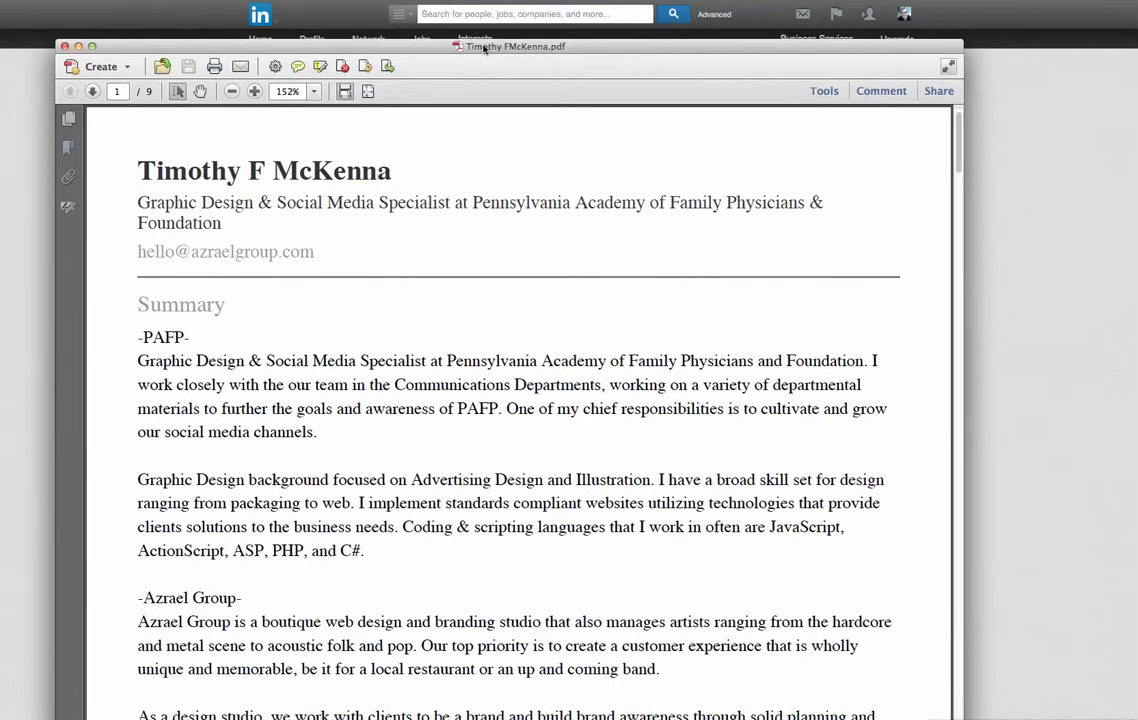
Nudge the Adobe Reader window, then read the resume's Summary and Experience across pages 1–3.
left_click_drag(484, 48, 500, 41)
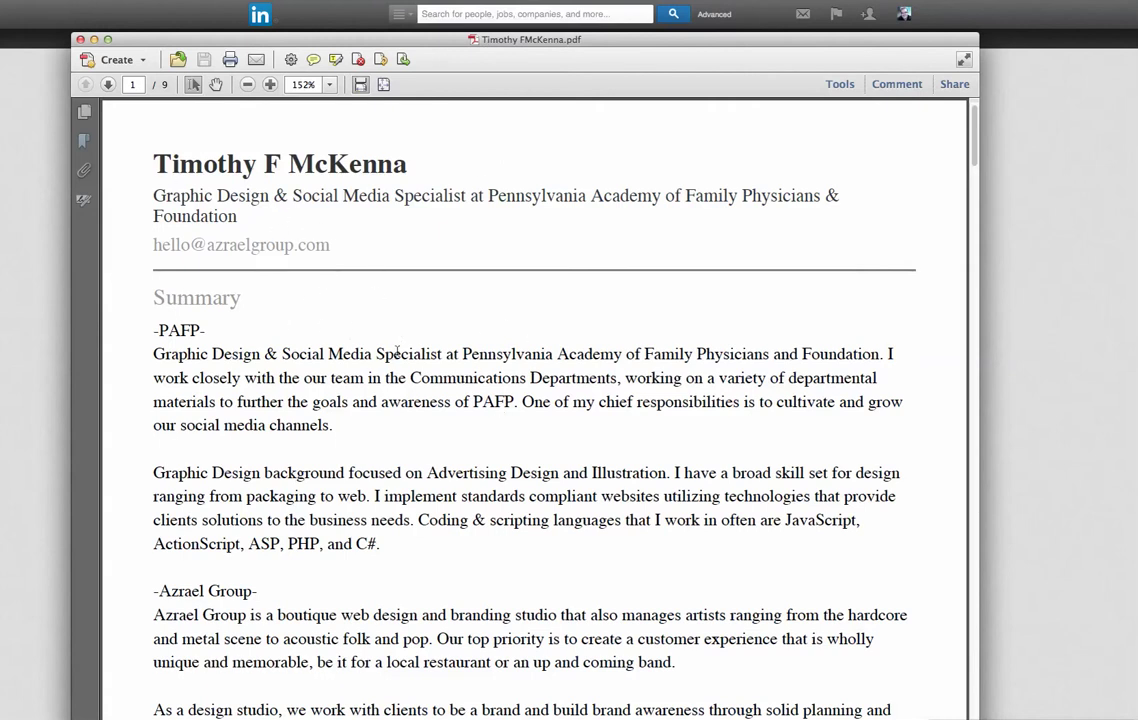
scroll(400, 352, "down", 5)
scroll(400, 352, "down", 7)
scroll(401, 363, "down", 4)
scroll(399, 363, "down", 5)
scroll(300, 340, "down", 4)
scroll(500, 345, "down", 8)
scroll(526, 360, "down", 7)
scroll(526, 363, "up", 2)
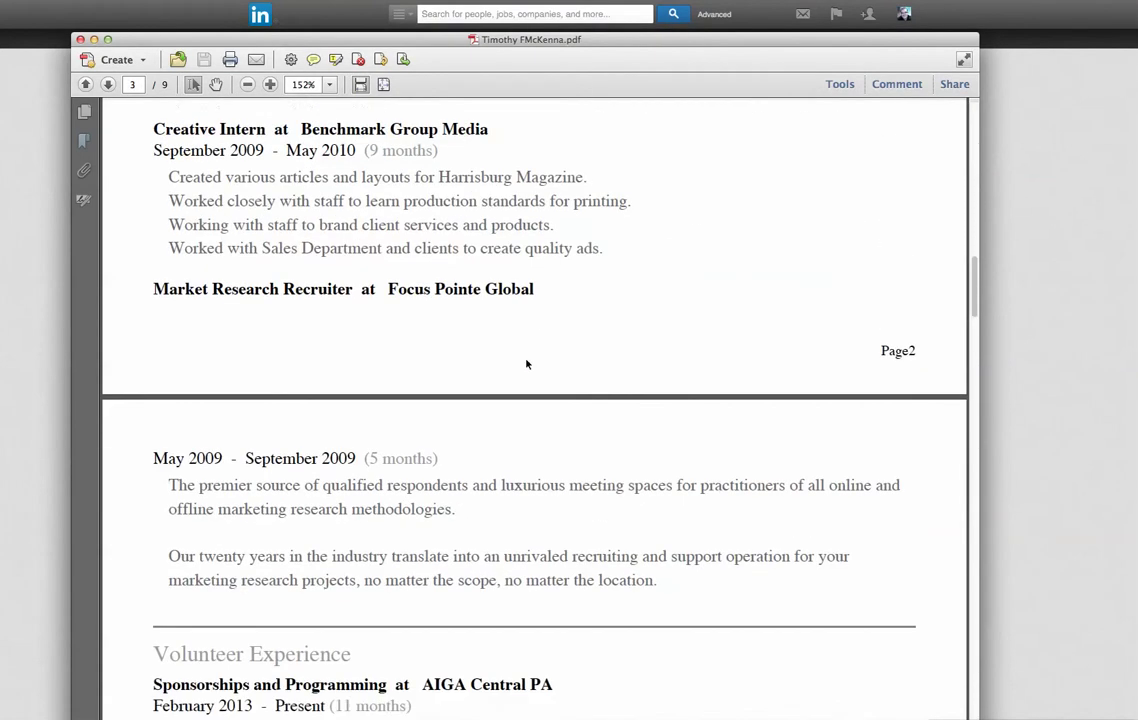
scroll(527, 364, "down", 1)
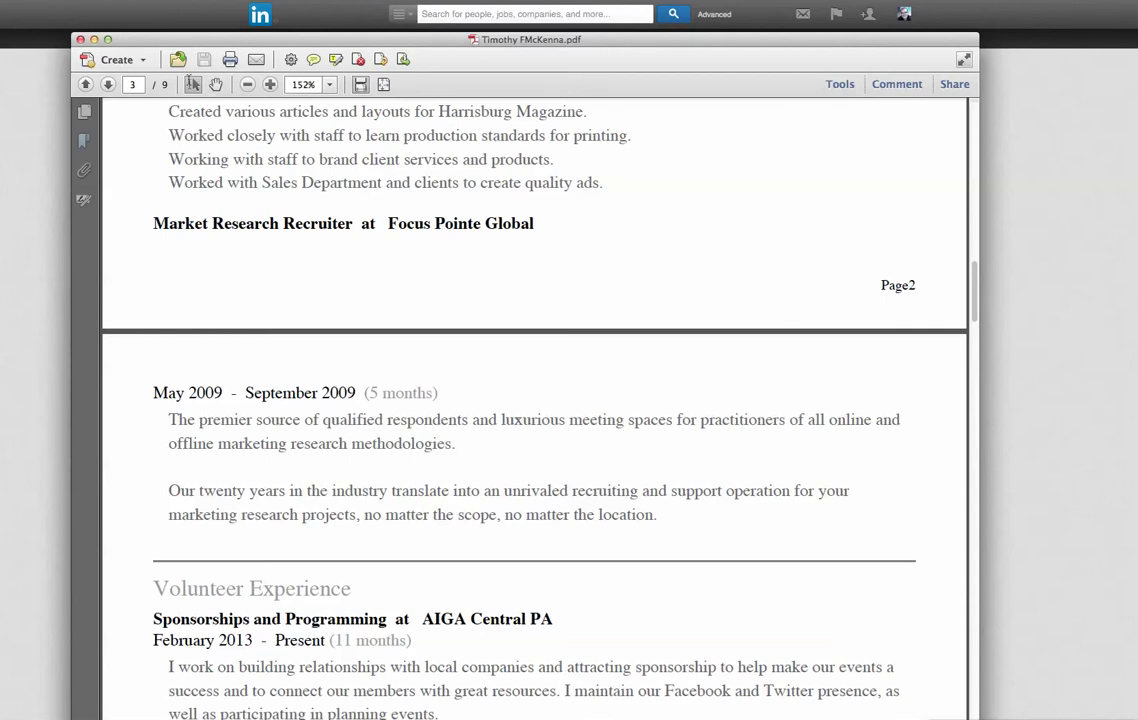
scroll(480, 320, "up", 1)
Read through the honors, skills and recommendation pages to page 9 of the PDF.
scroll(478, 330, "up", 2)
scroll(478, 340, "down", 6)
scroll(480, 360, "down", 2)
scroll(481, 368, "down", 5)
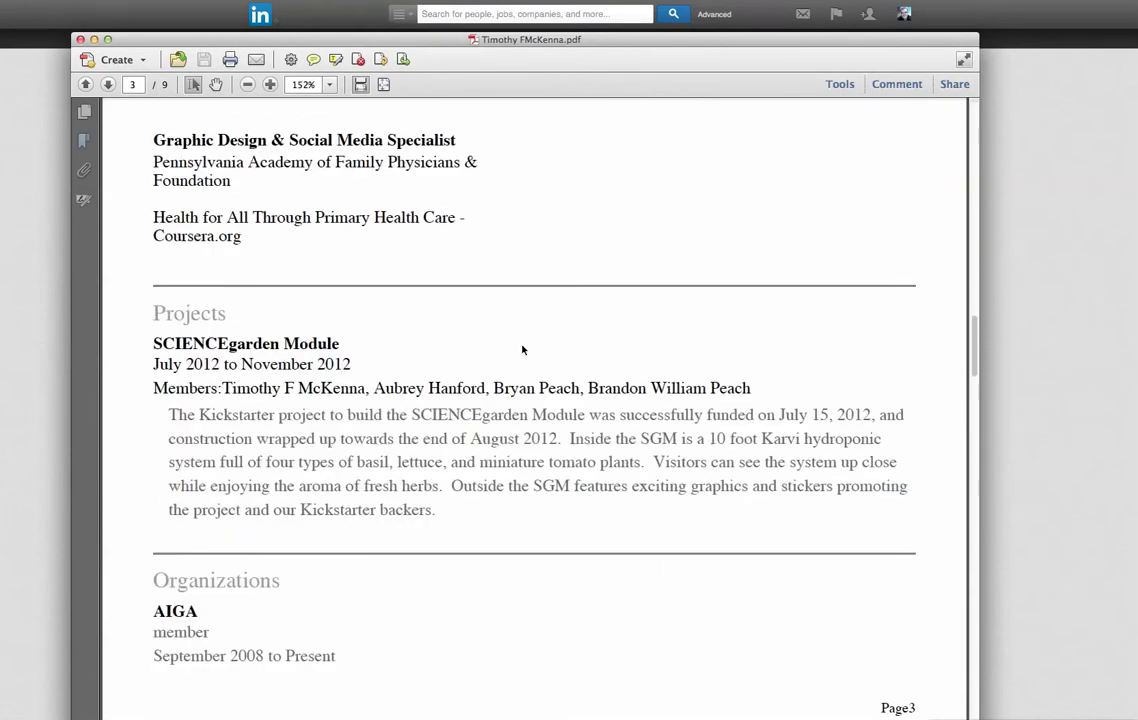
scroll(522, 349, "down", 1)
scroll(521, 358, "down", 3)
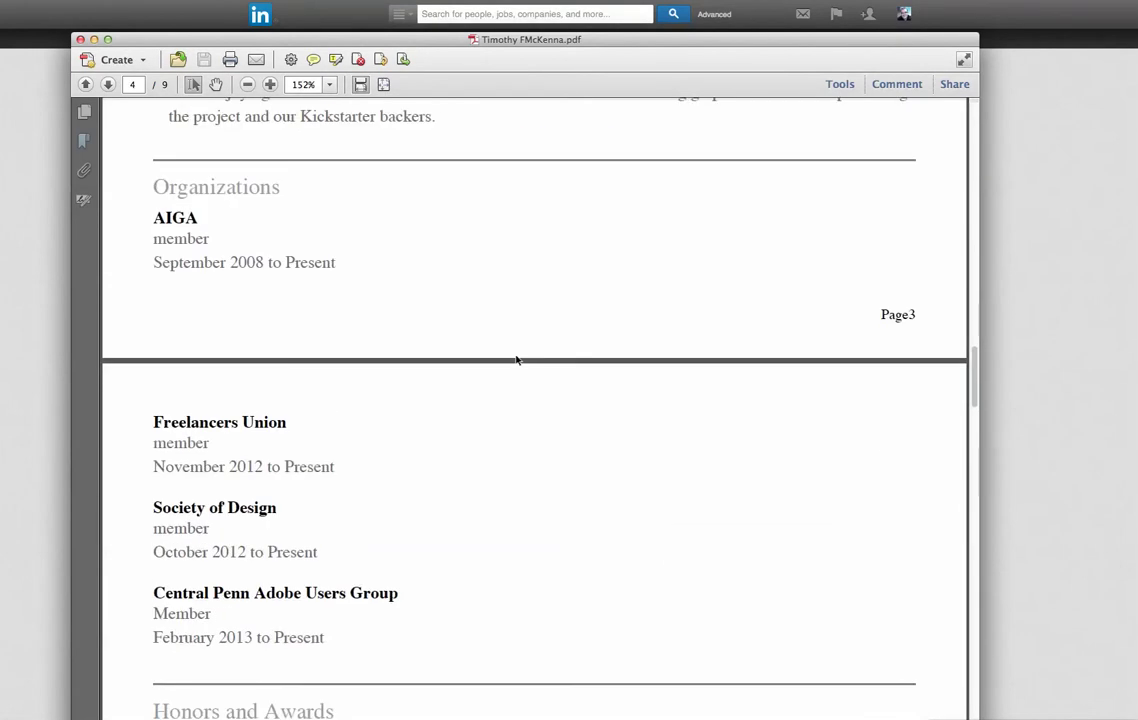
scroll(500, 400, "down", 3)
scroll(516, 412, "down", 1)
scroll(516, 413, "down", 2)
scroll(516, 414, "down", 5)
scroll(516, 414, "down", 4)
scroll(551, 419, "down", 5)
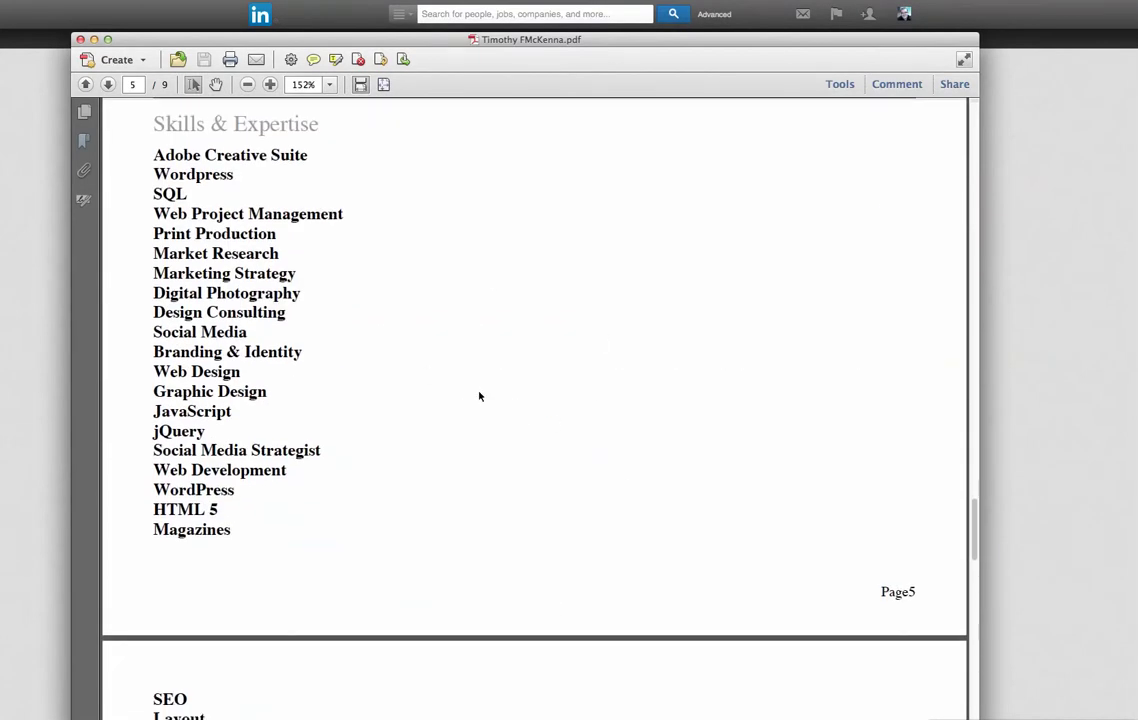
scroll(480, 394, "down", 8)
scroll(479, 397, "down", 5)
scroll(480, 397, "down", 4)
scroll(480, 397, "down", 2)
scroll(482, 397, "down", 3)
scroll(482, 397, "down", 6)
scroll(483, 396, "down", 4)
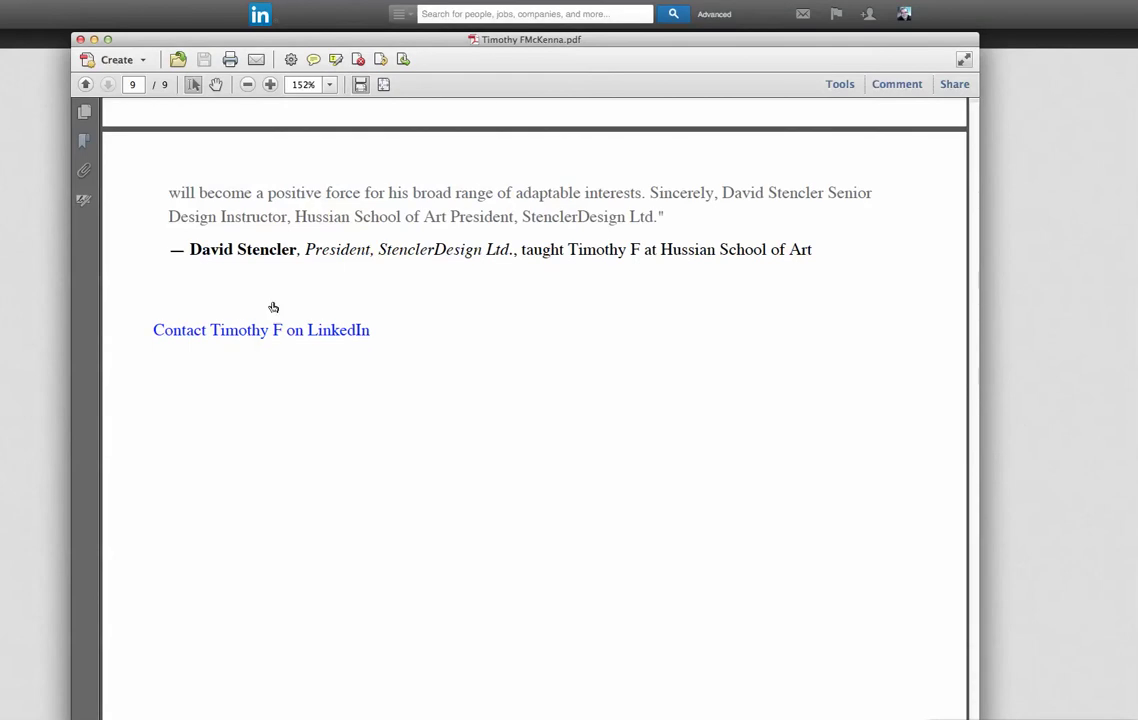
Return the PDF to its first page.
scroll(450, 404, "up", 10)
scroll(455, 399, "up", 10)
scroll(454, 395, "up", 10)
scroll(454, 395, "up", 10)
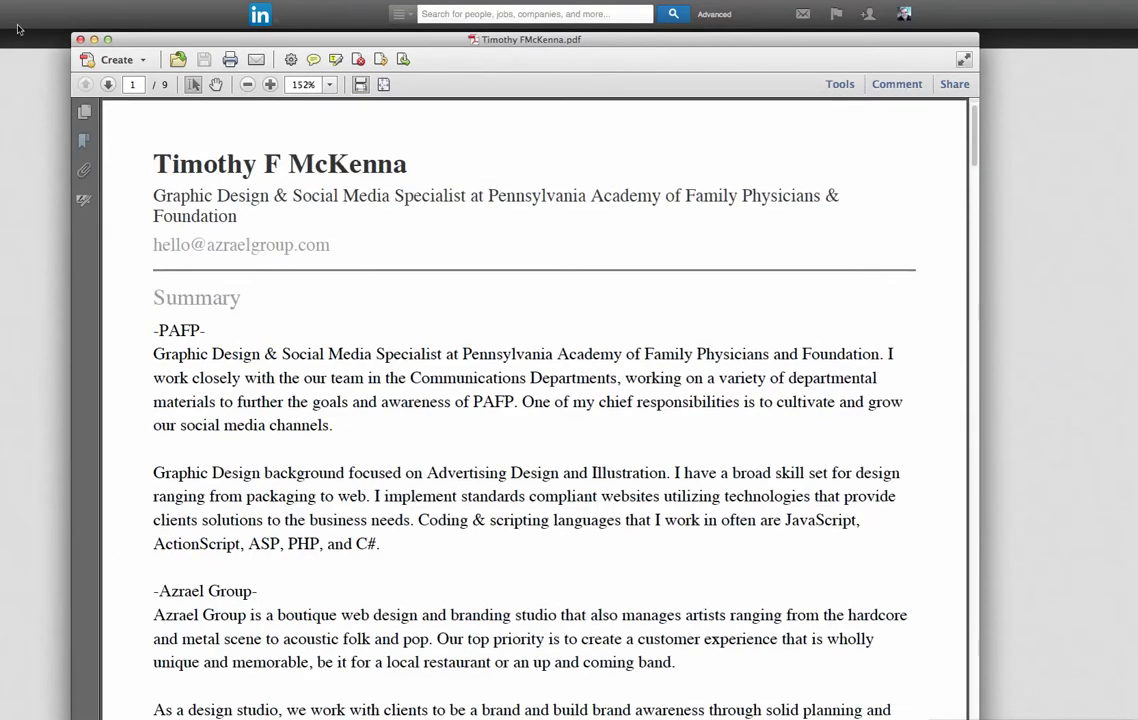
Move Adobe Reader aside and reopen the profile actions menu containing Export to PDF.
left_click_drag(154, 44, 277, 296)
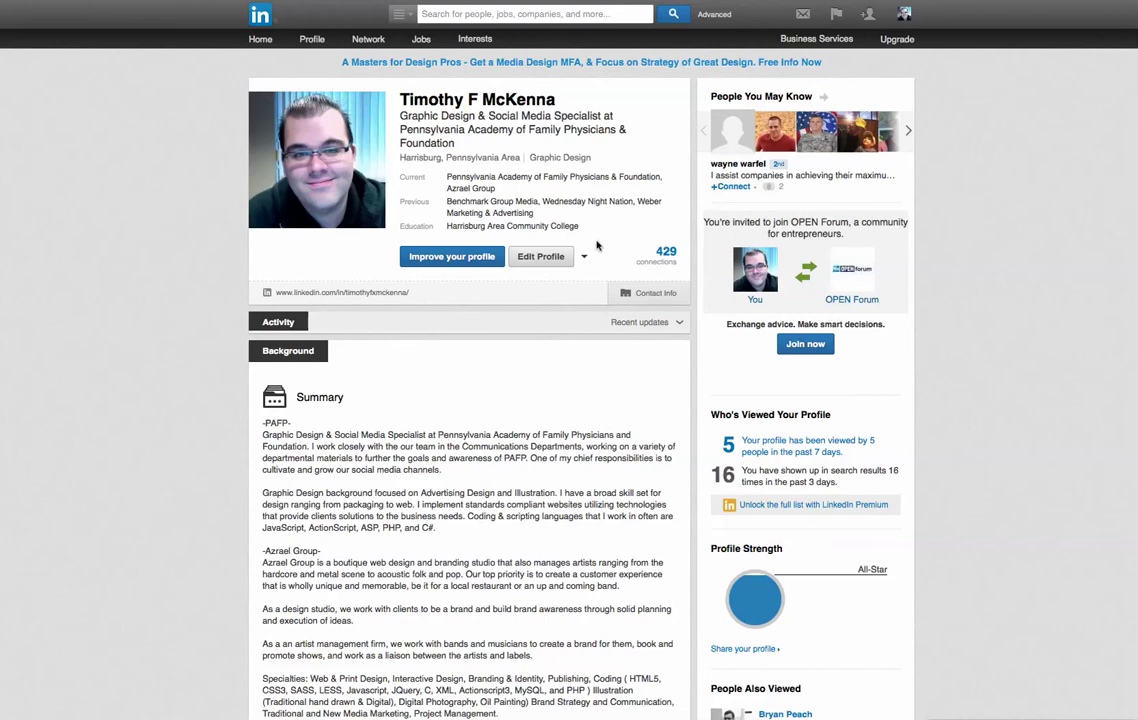
left_click(586, 258)
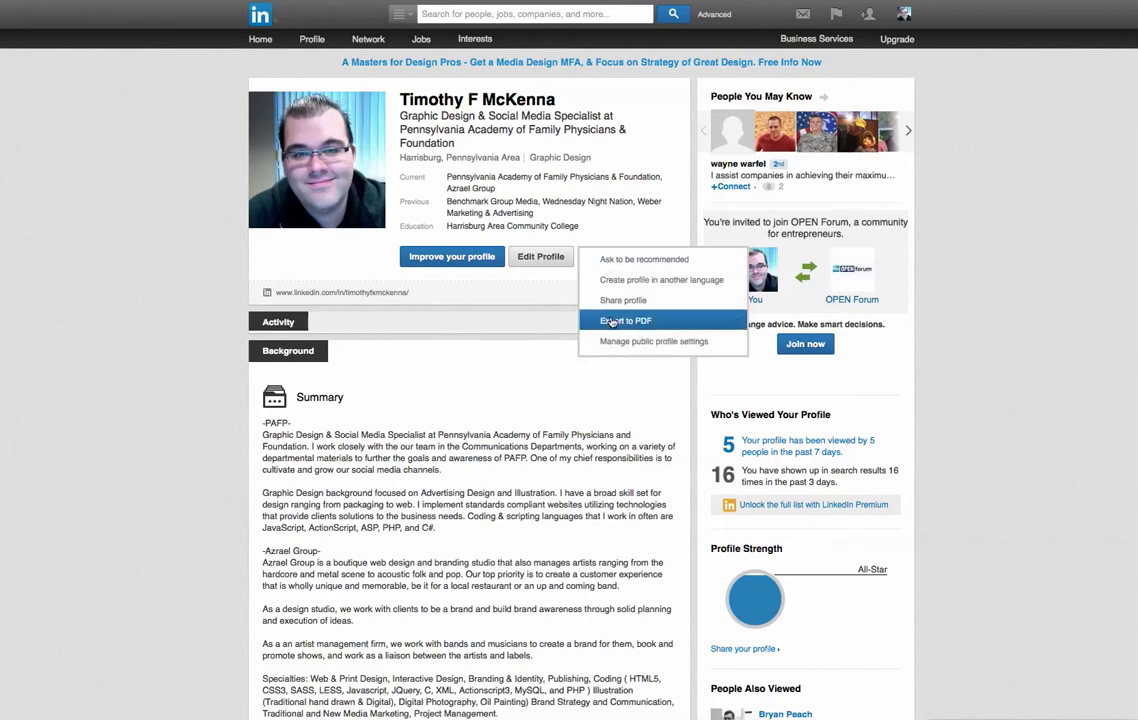